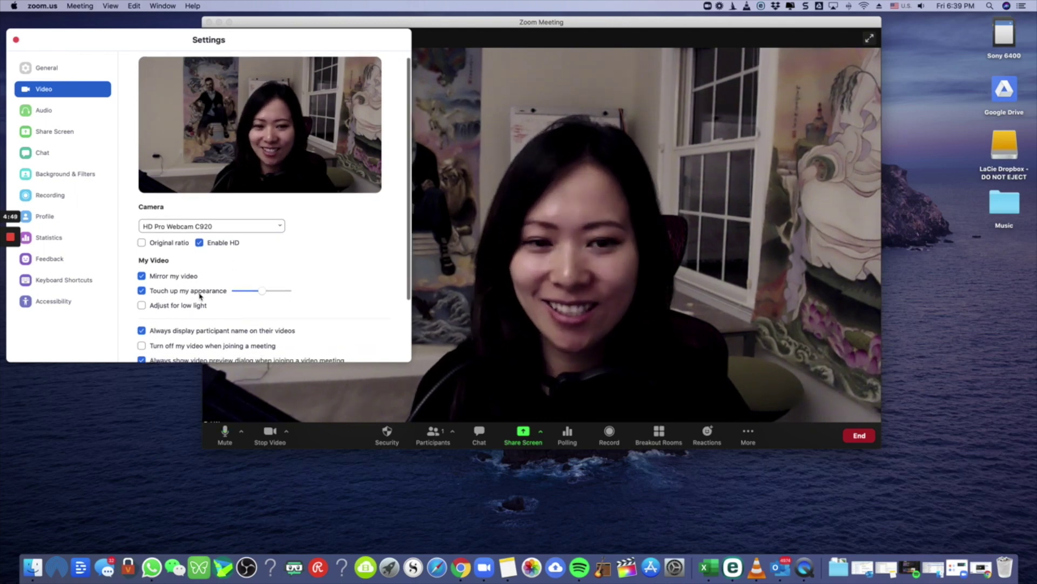
Enable Adjust for low light in the video settings and set its mode to Auto.
{"action": "left_click", "coordinate": [150, 307]}
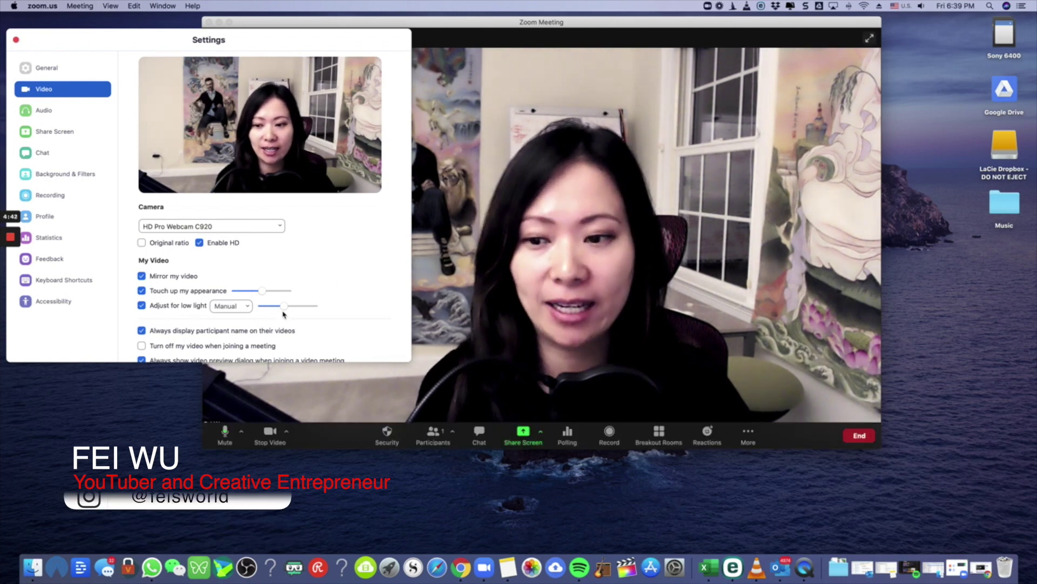
{"action": "left_click", "coordinate": [231, 306]}
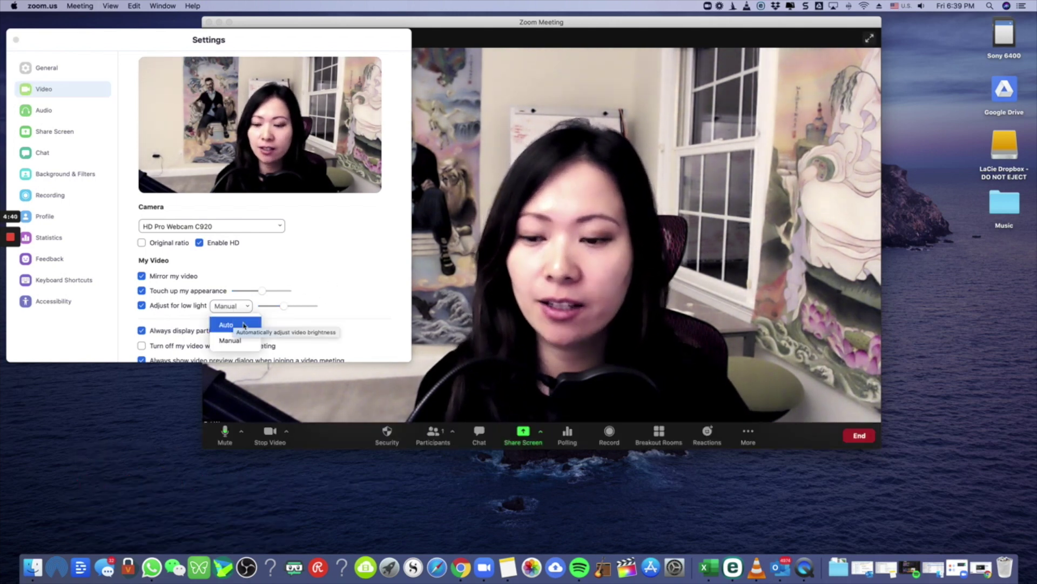
{"action": "left_click", "coordinate": [234, 323]}
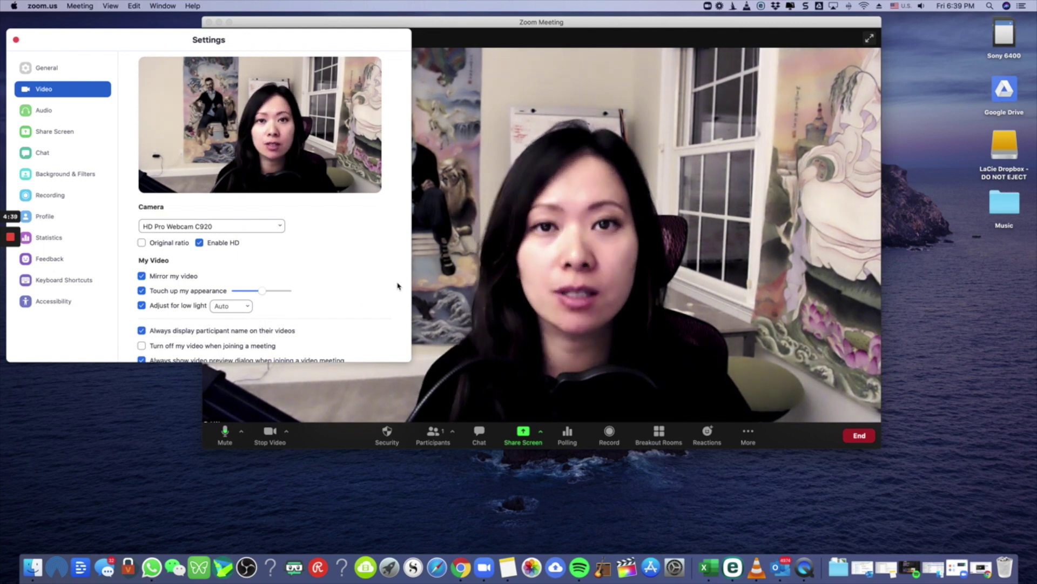
Switch the low-light adjustment to Manual, try its maximum brightness, and bring the level back to just below the middle.
{"action": "left_click", "coordinate": [243, 306]}
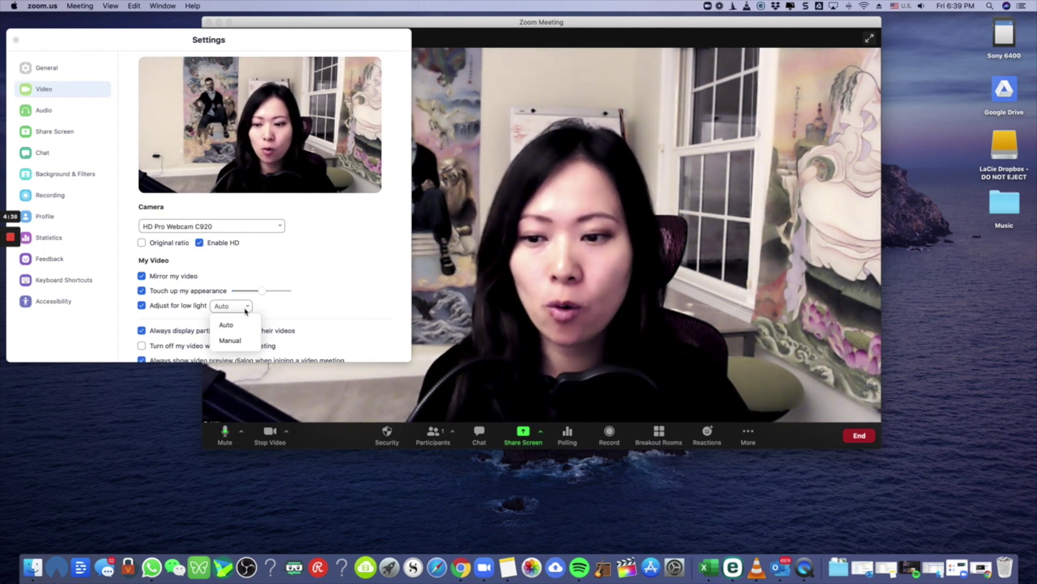
{"action": "left_click", "coordinate": [238, 340]}
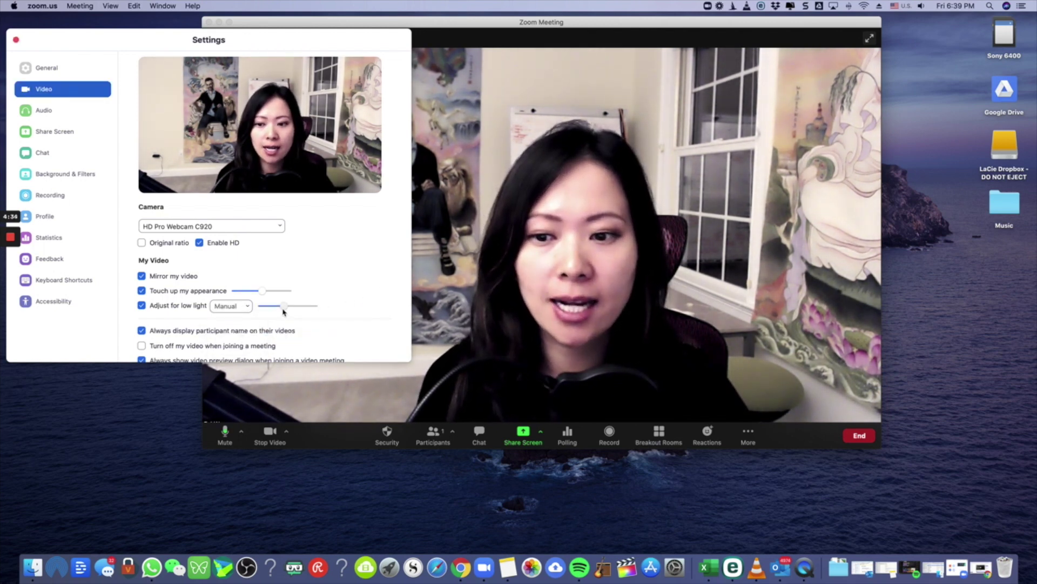
{"action": "left_click_drag", "start_coordinate": [283, 311], "coordinate": [327, 308]}
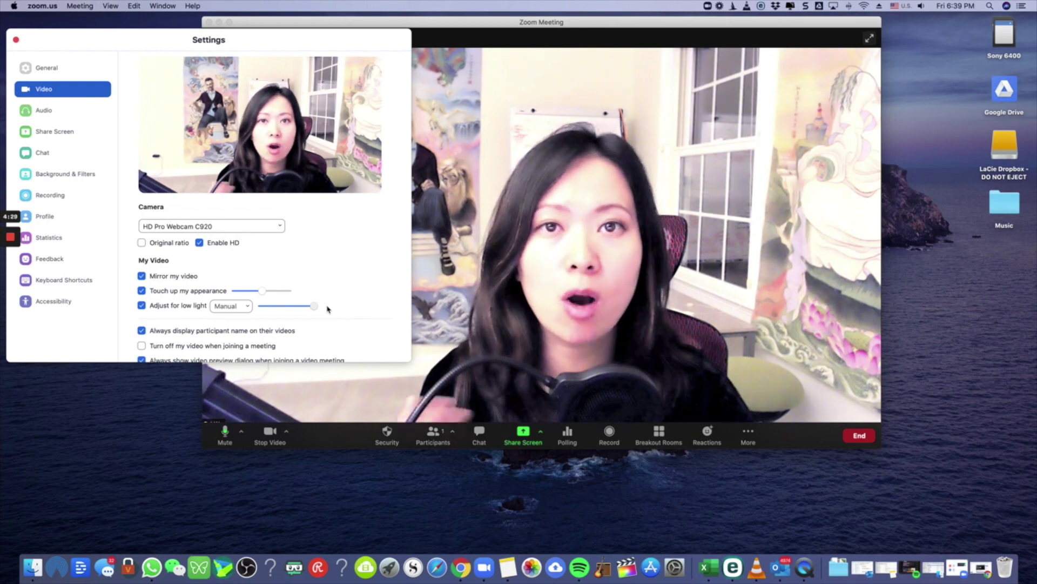
{"action": "left_click_drag", "start_coordinate": [315, 307], "coordinate": [280, 309]}
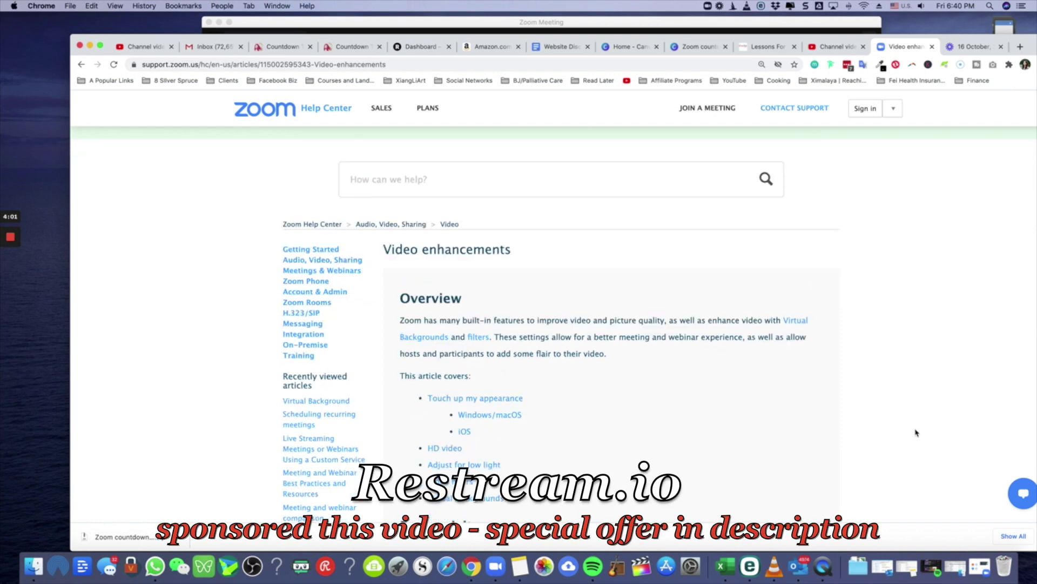
Read the low-light adjustment instructions and the version prerequisites in the Video enhancements help article.
{"action": "scroll", "coordinate": [912, 421], "scroll_direction": "down", "scroll_amount": 3}
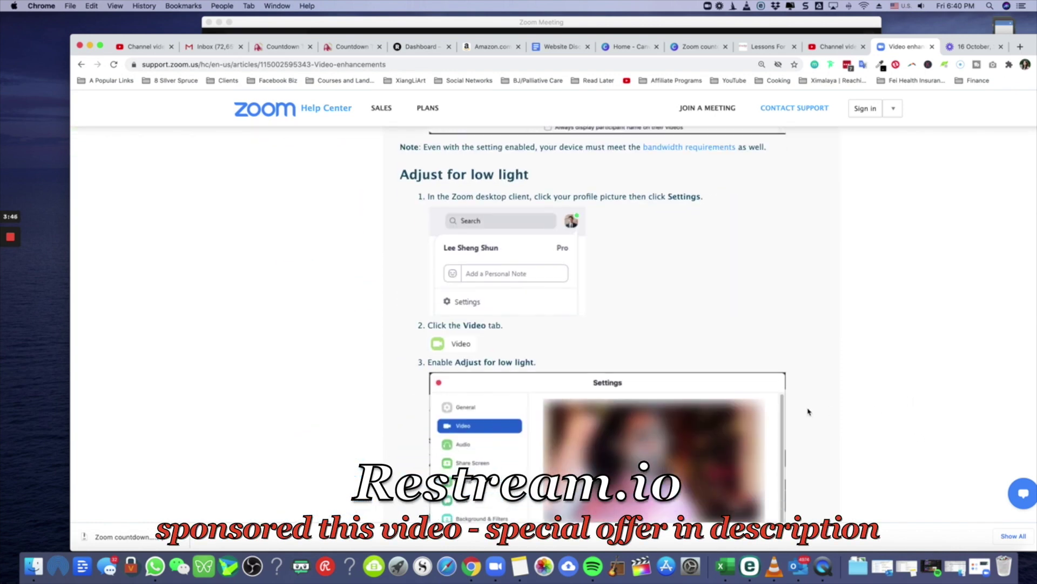
{"action": "scroll", "coordinate": [809, 412], "scroll_direction": "down", "scroll_amount": 3}
{"action": "scroll", "coordinate": [808, 412], "scroll_direction": "up", "scroll_amount": 1}
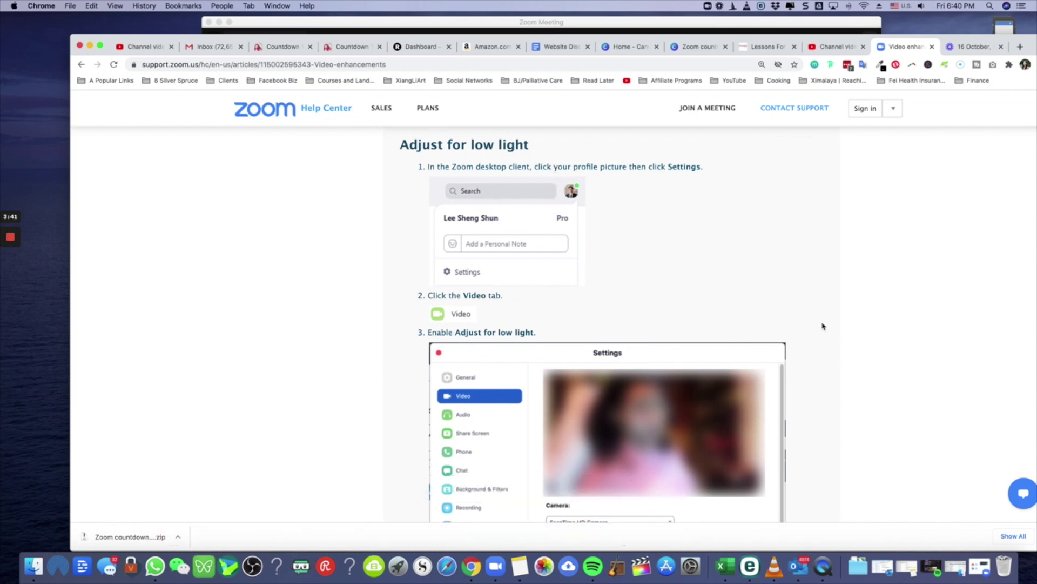
{"action": "scroll", "coordinate": [824, 322], "scroll_direction": "down", "scroll_amount": 1}
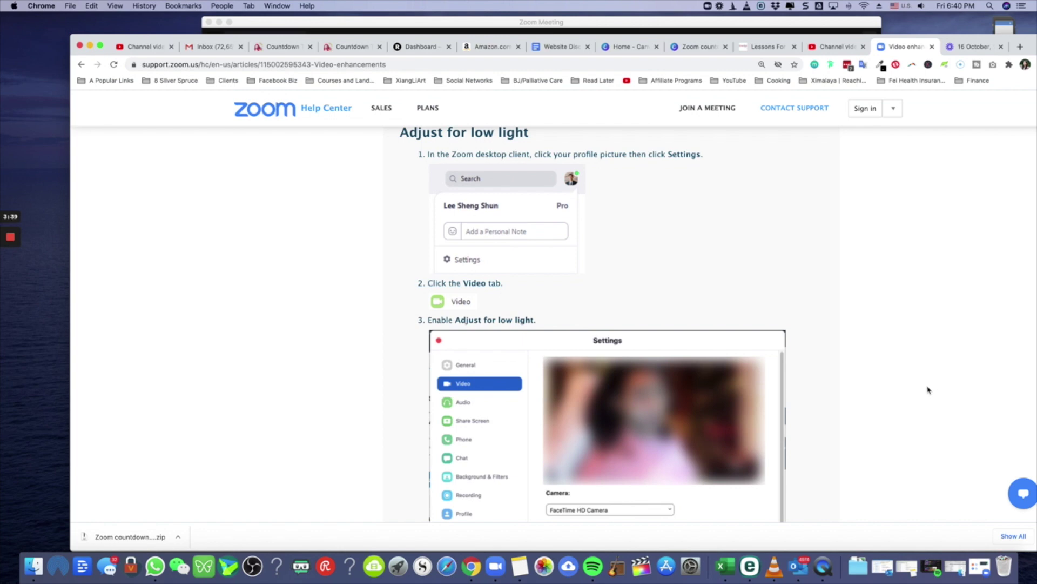
{"action": "scroll", "coordinate": [928, 390], "scroll_direction": "down", "scroll_amount": 10}
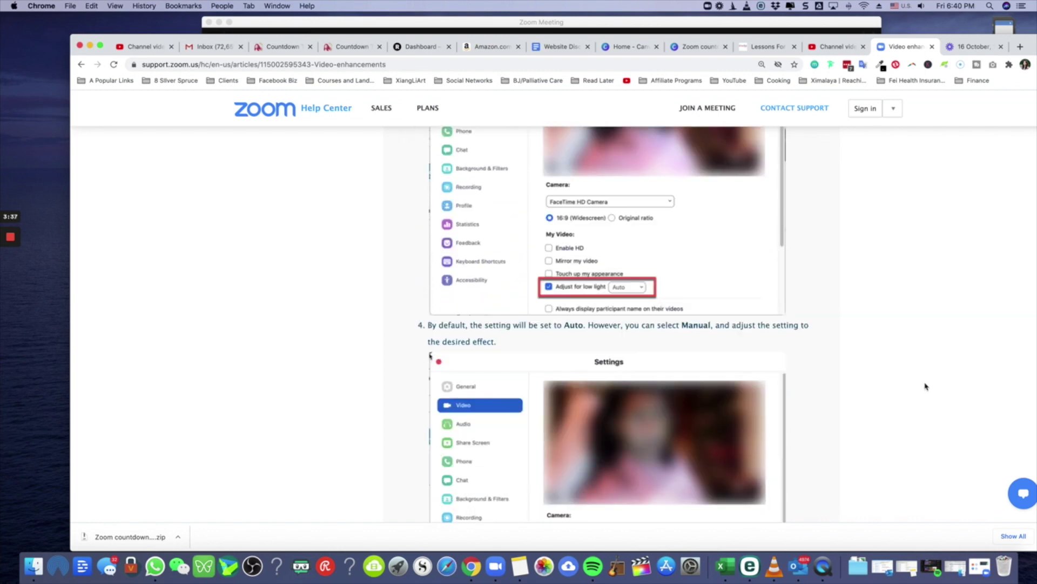
{"action": "scroll", "coordinate": [925, 386], "scroll_direction": "up", "scroll_amount": 20}
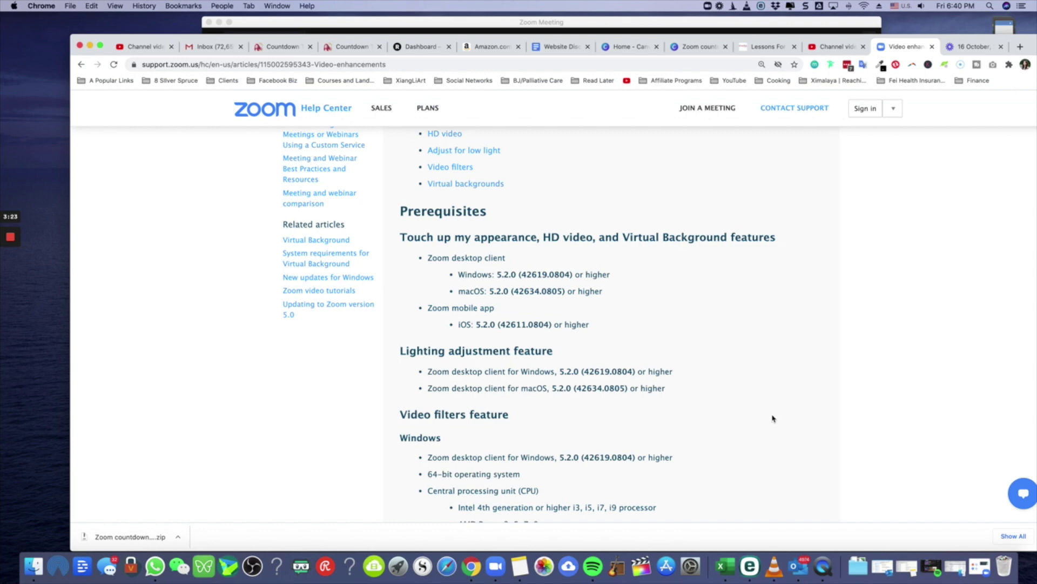
Switch to Zoom, check the installed client version, and return to the meeting window.
{"action": "left_click", "coordinate": [495, 565]}
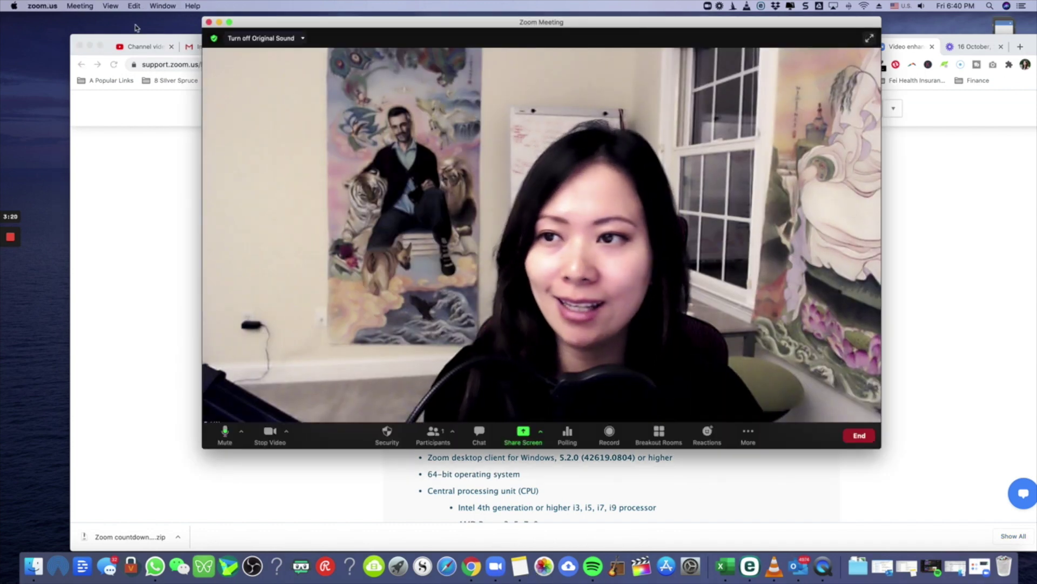
{"action": "left_click", "coordinate": [42, 6]}
{"action": "left_click", "coordinate": [44, 17]}
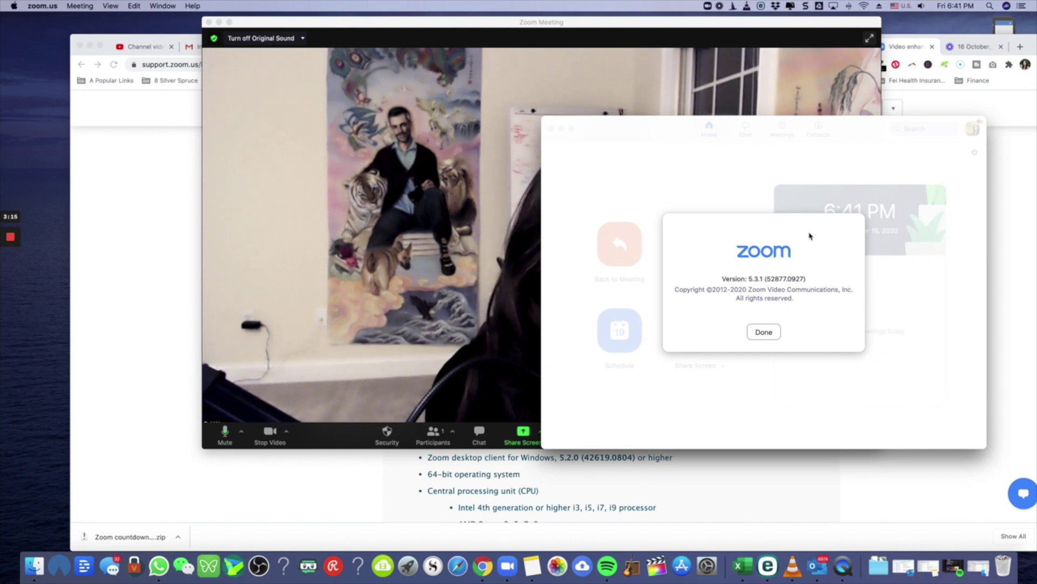
{"action": "left_click", "coordinate": [764, 332]}
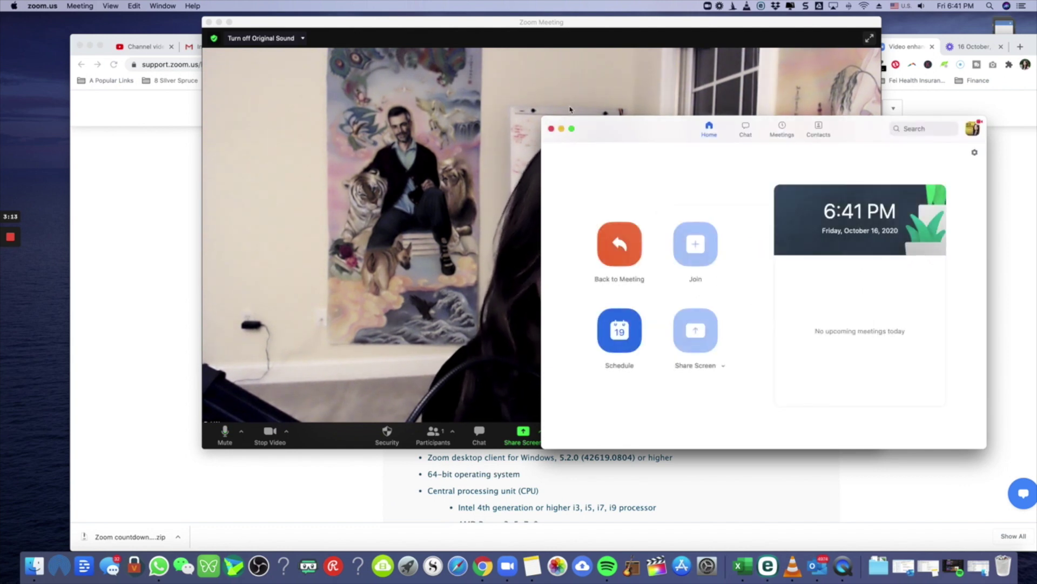
{"action": "left_click", "coordinate": [596, 92]}
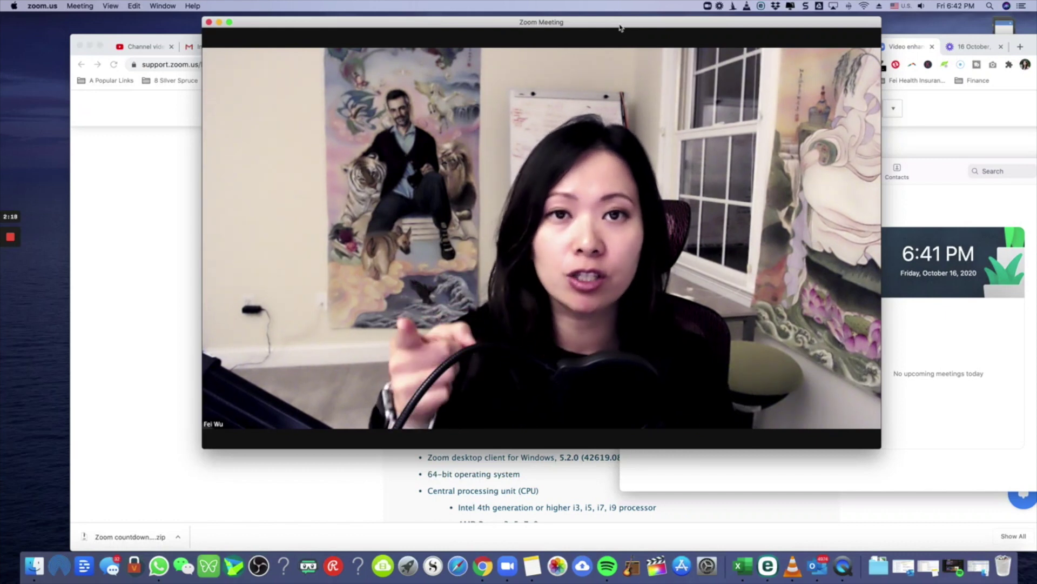
Open the video settings from within the running meeting.
{"action": "mouse_move", "coordinate": [651, 30]}
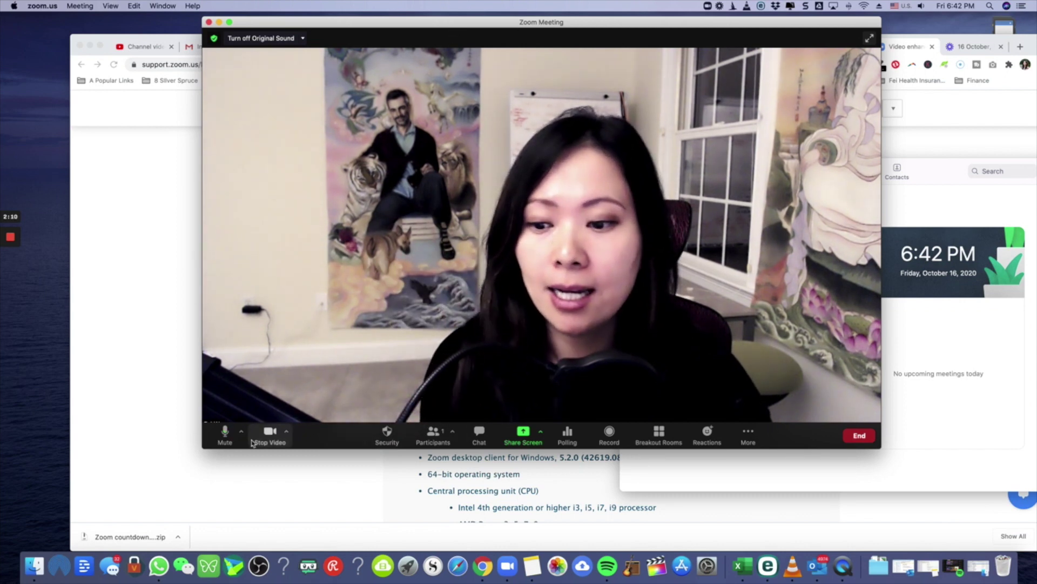
{"action": "left_click", "coordinate": [287, 432]}
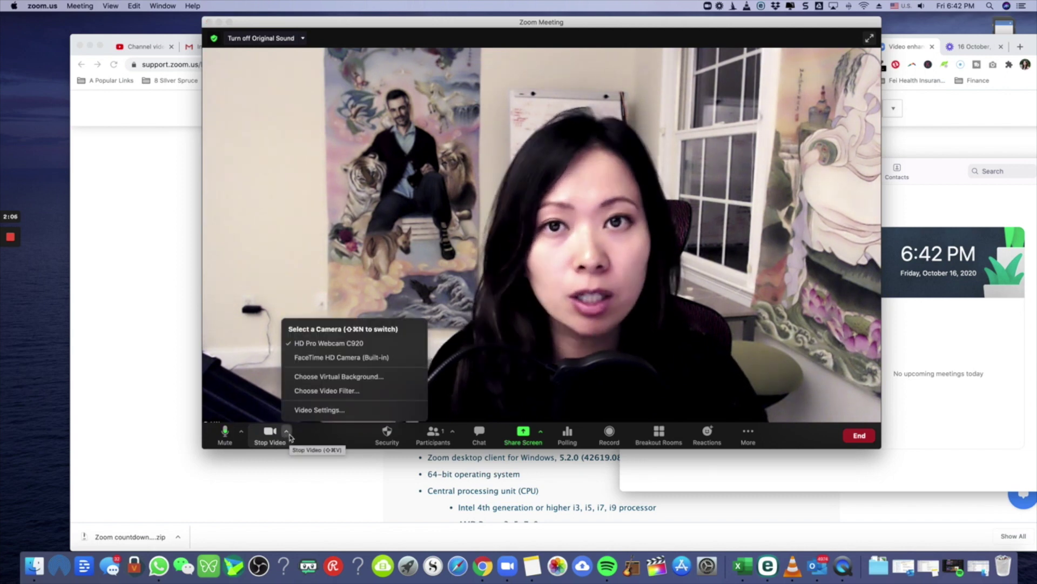
{"action": "left_click", "coordinate": [340, 410]}
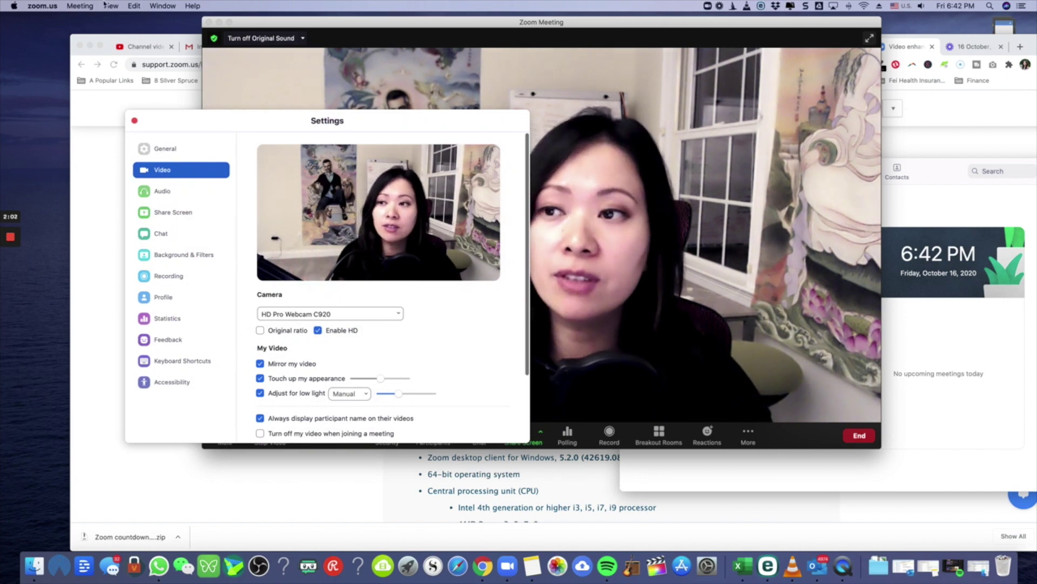
Open the Zoom preferences from the application level, view the Audio settings, and return to the Video settings.
{"action": "left_click", "coordinate": [34, 6]}
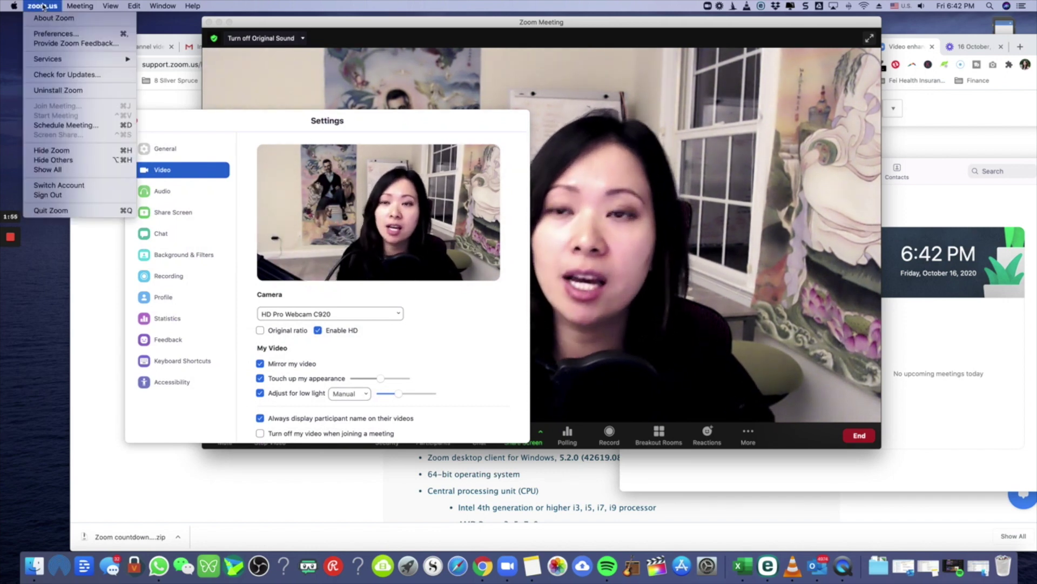
{"action": "left_click", "coordinate": [55, 33]}
{"action": "left_click", "coordinate": [162, 191]}
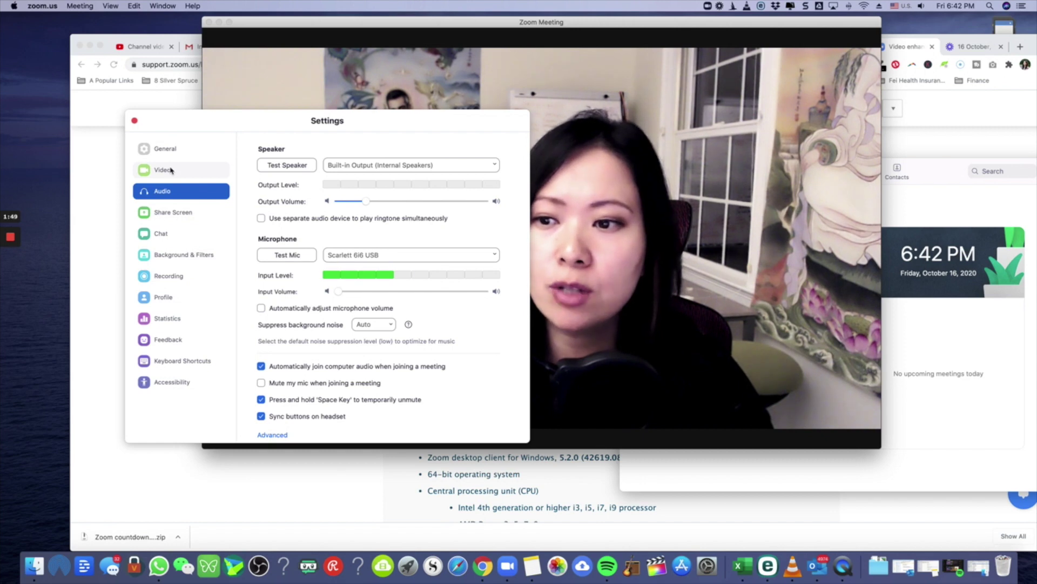
{"action": "left_click", "coordinate": [171, 170]}
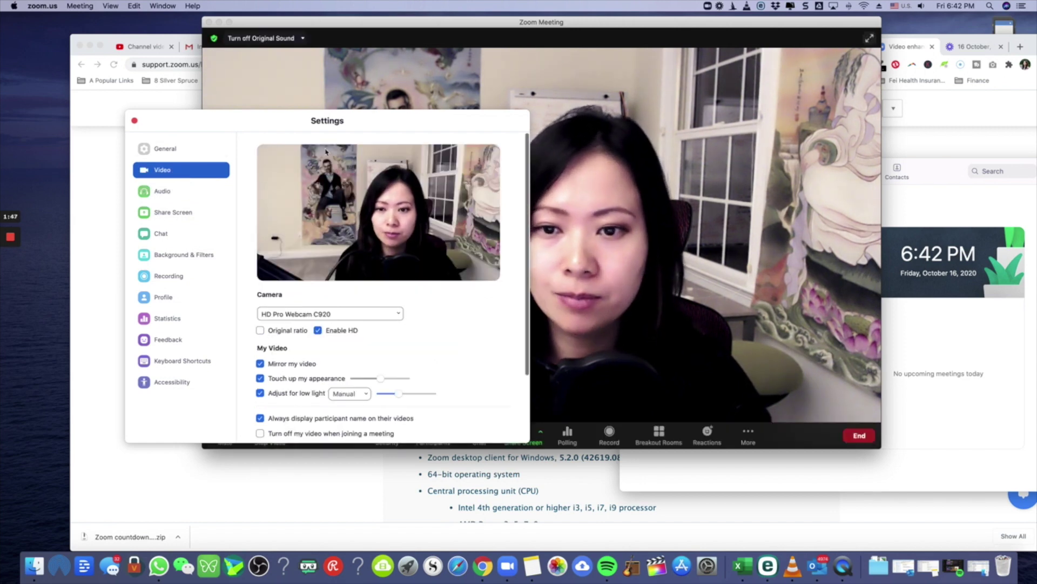
Move the Settings window aside and toggle Adjust for low light off and back on to compare the picture.
{"action": "left_click_drag", "start_coordinate": [391, 126], "coordinate": [380, 50]}
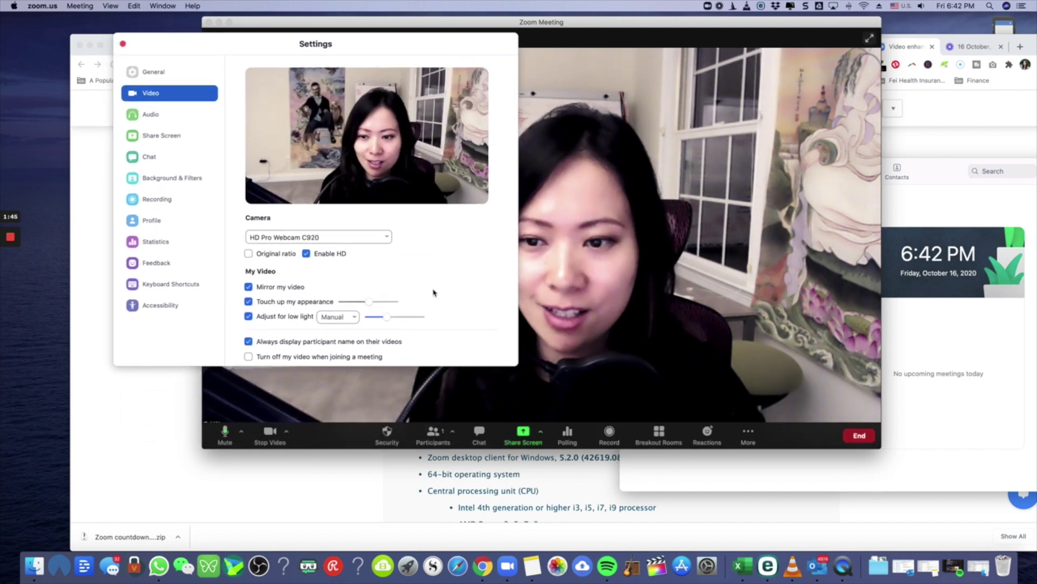
{"action": "scroll", "coordinate": [389, 295], "scroll_direction": "down", "scroll_amount": 1}
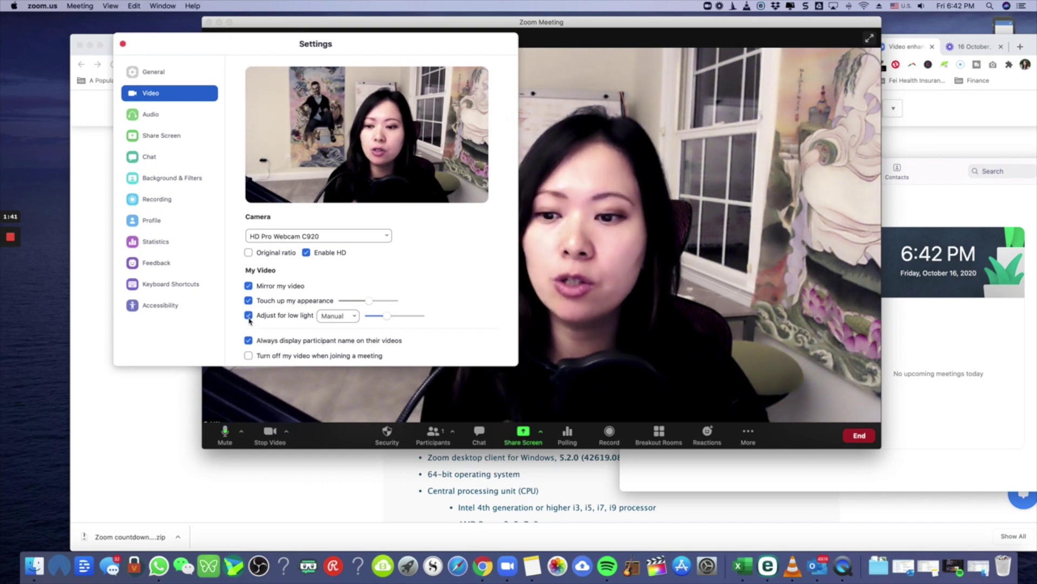
{"action": "left_click", "coordinate": [249, 318]}
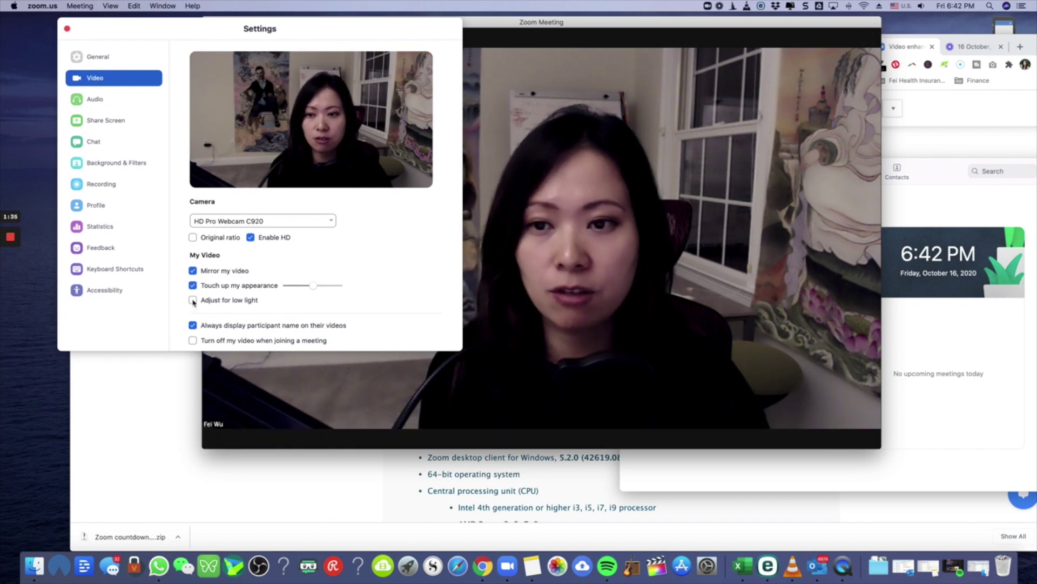
{"action": "left_click", "coordinate": [193, 300]}
{"action": "left_click", "coordinate": [193, 301]}
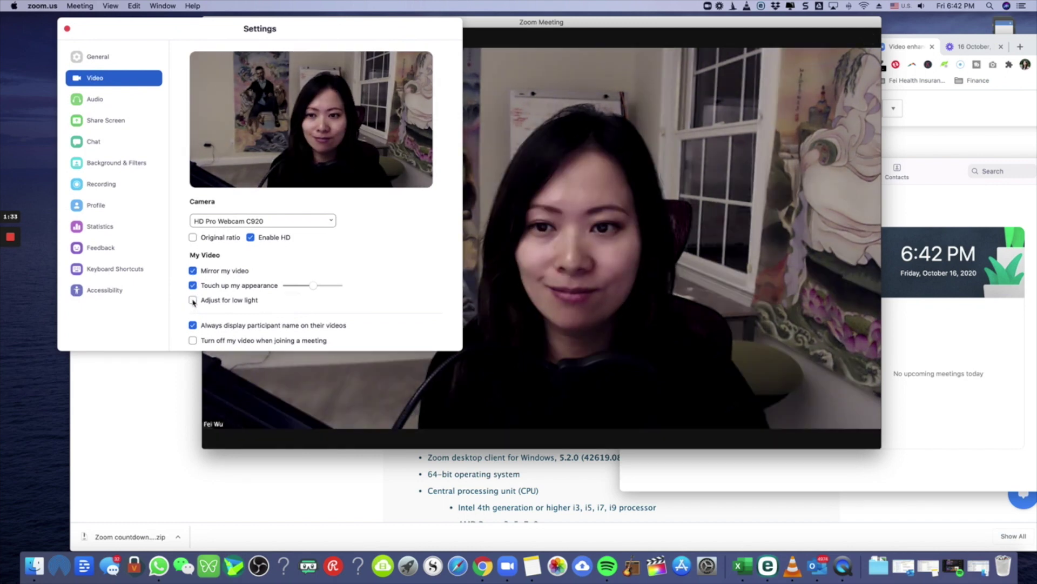
{"action": "left_click", "coordinate": [193, 300]}
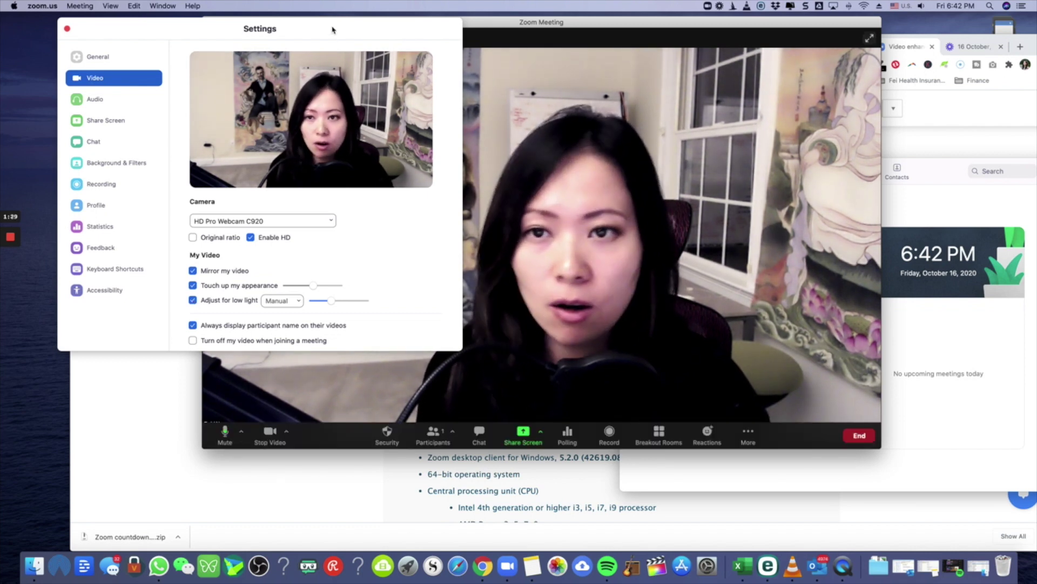
View the list of available cameras and close it without changing the selected camera.
{"action": "left_click_drag", "start_coordinate": [332, 29], "coordinate": [339, 29]}
{"action": "left_click", "coordinate": [305, 217]}
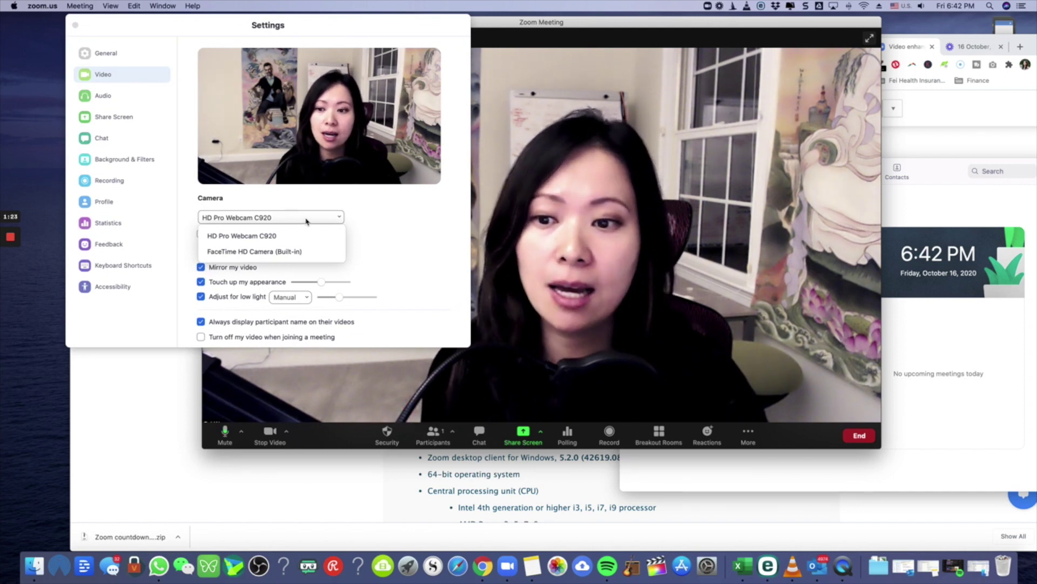
{"action": "left_click", "coordinate": [419, 228]}
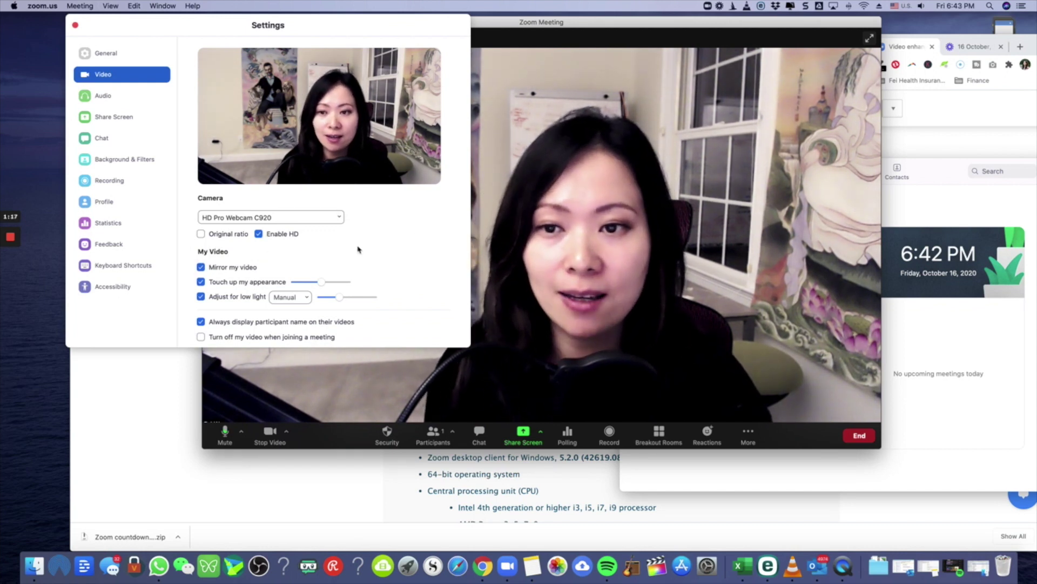
Toggle the low-light adjustment off and on again, and set its mode to Auto.
{"action": "scroll", "coordinate": [328, 252], "scroll_direction": "down", "scroll_amount": 2}
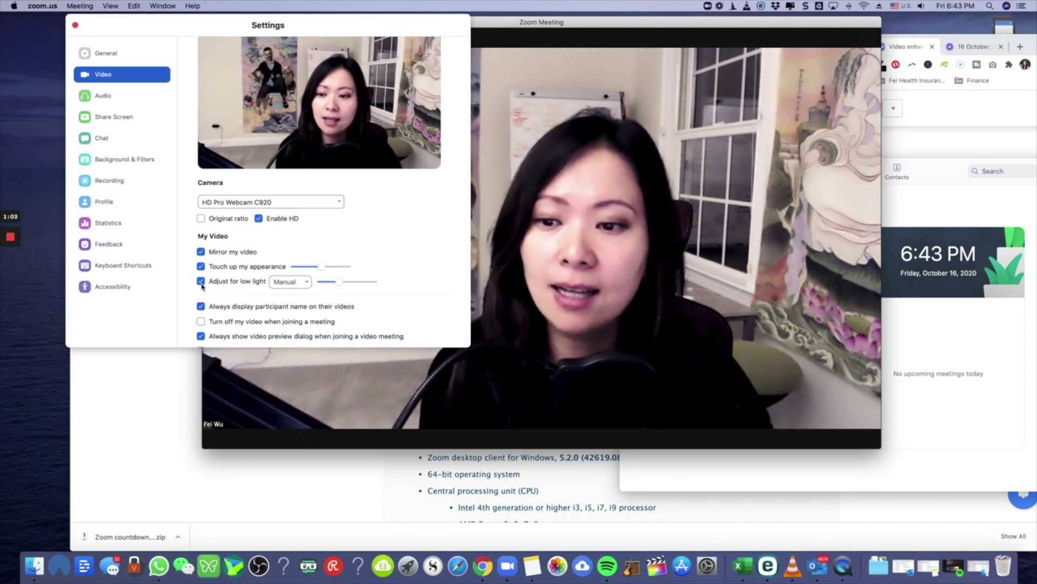
{"action": "left_click", "coordinate": [201, 282]}
{"action": "left_click", "coordinate": [202, 282]}
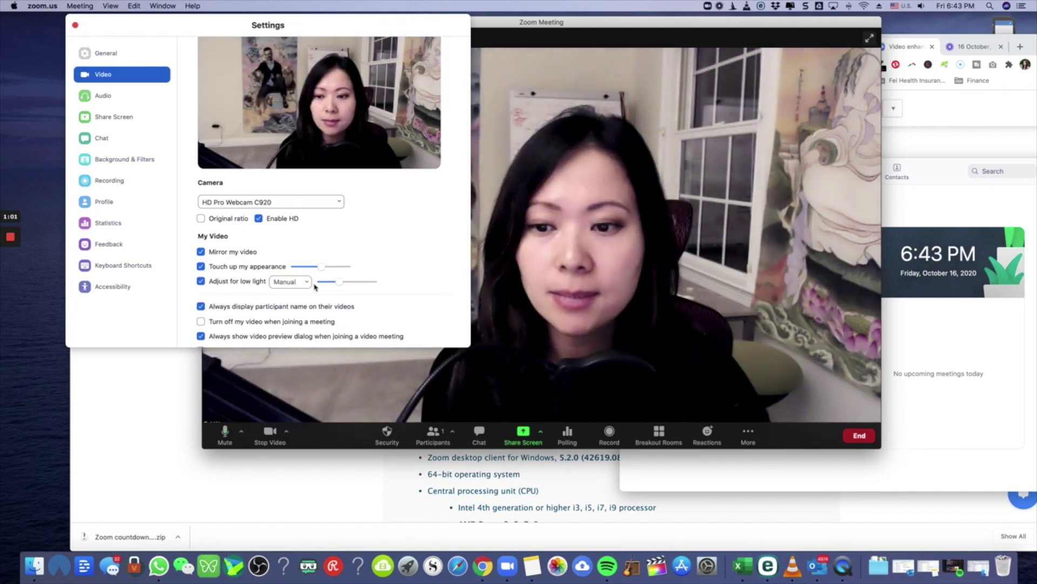
{"action": "left_click", "coordinate": [304, 282]}
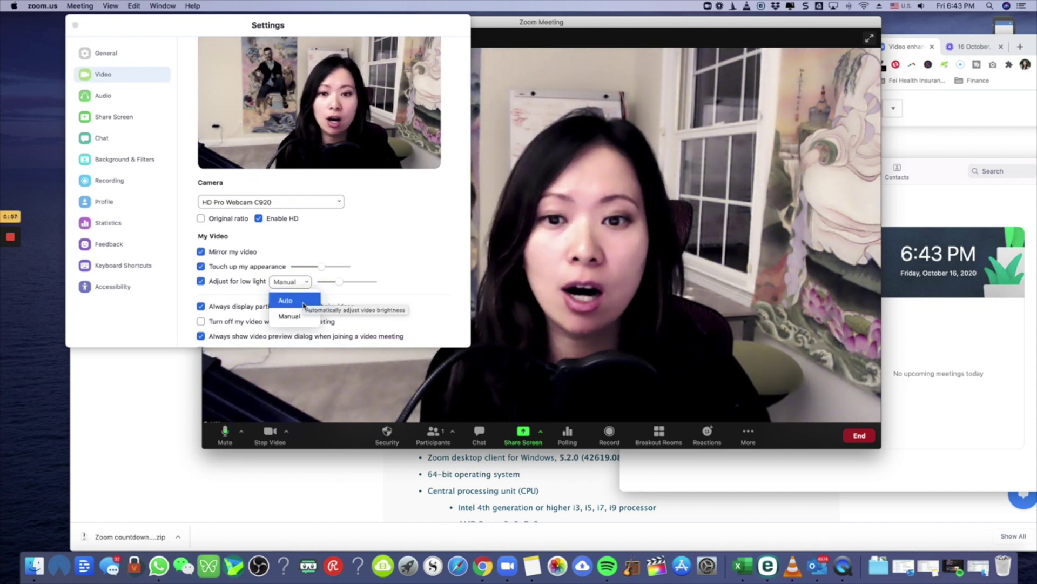
{"action": "left_click", "coordinate": [304, 301]}
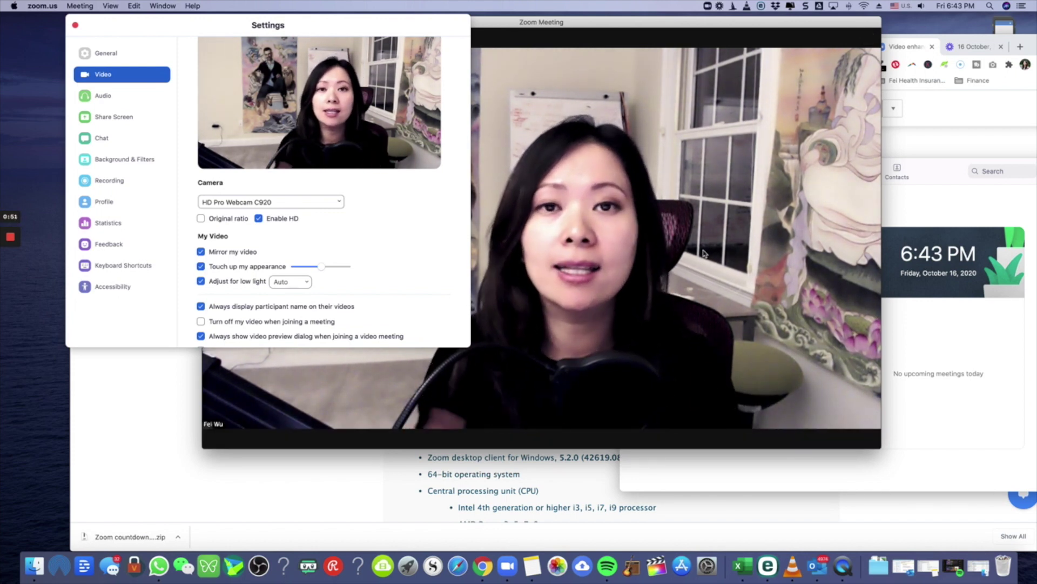
Set the low-light adjustment to Manual, try its maximum brightness, and lower the level to just below the middle.
{"action": "mouse_move", "coordinate": [688, 234]}
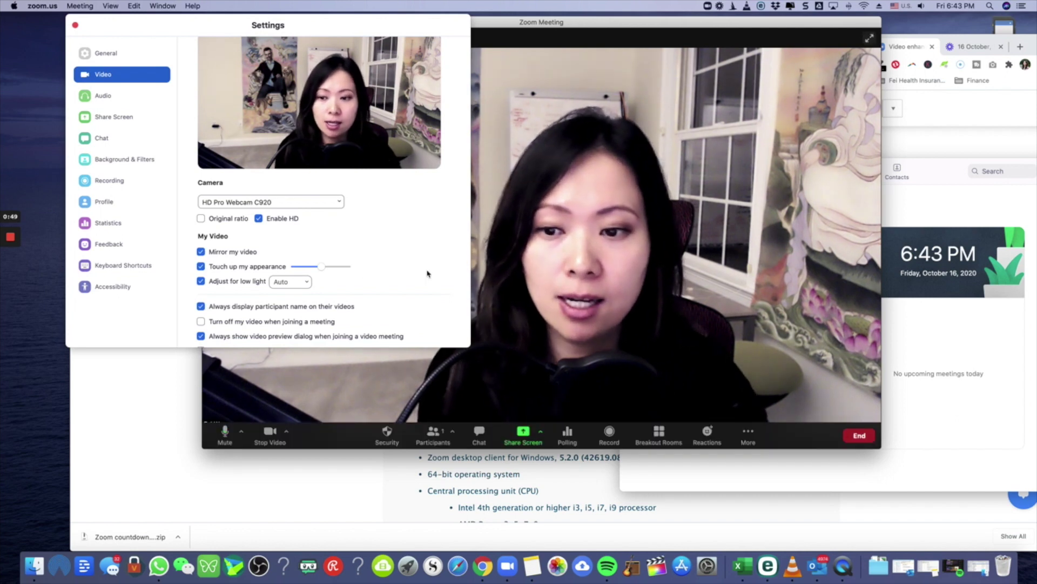
{"action": "left_click", "coordinate": [292, 282]}
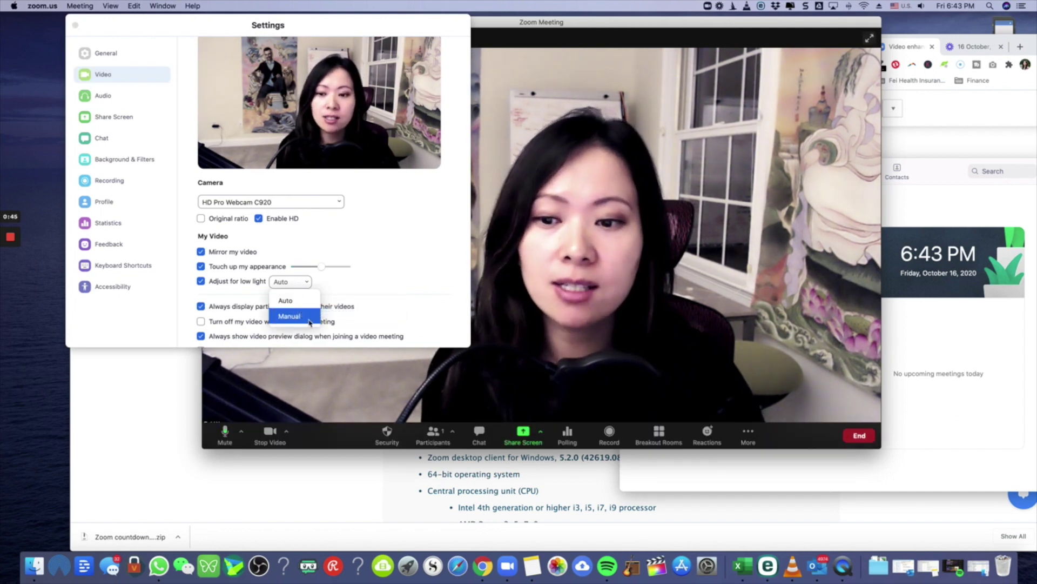
{"action": "left_click", "coordinate": [292, 316]}
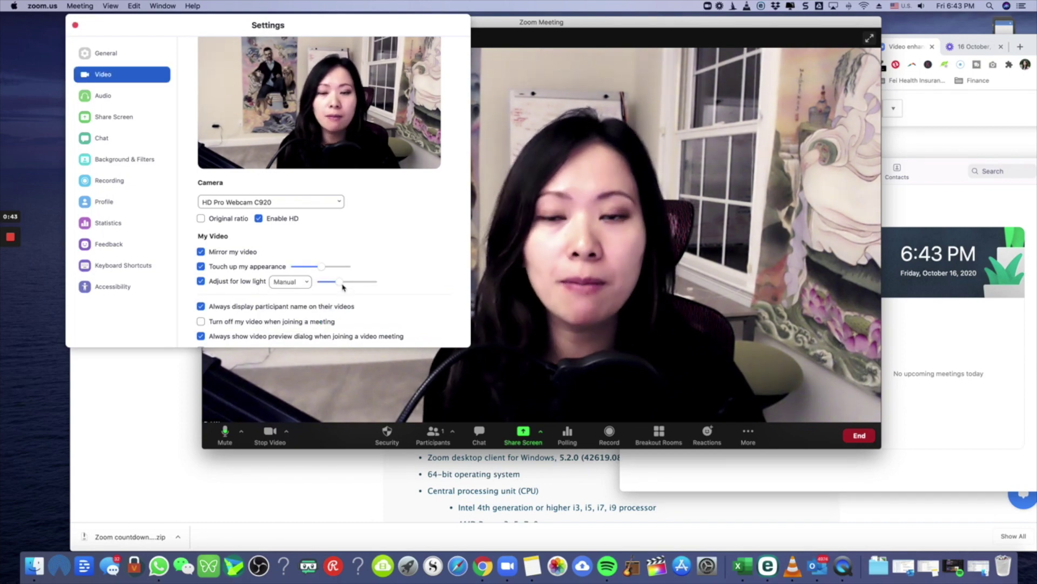
{"action": "left_click_drag", "start_coordinate": [341, 282], "coordinate": [378, 282]}
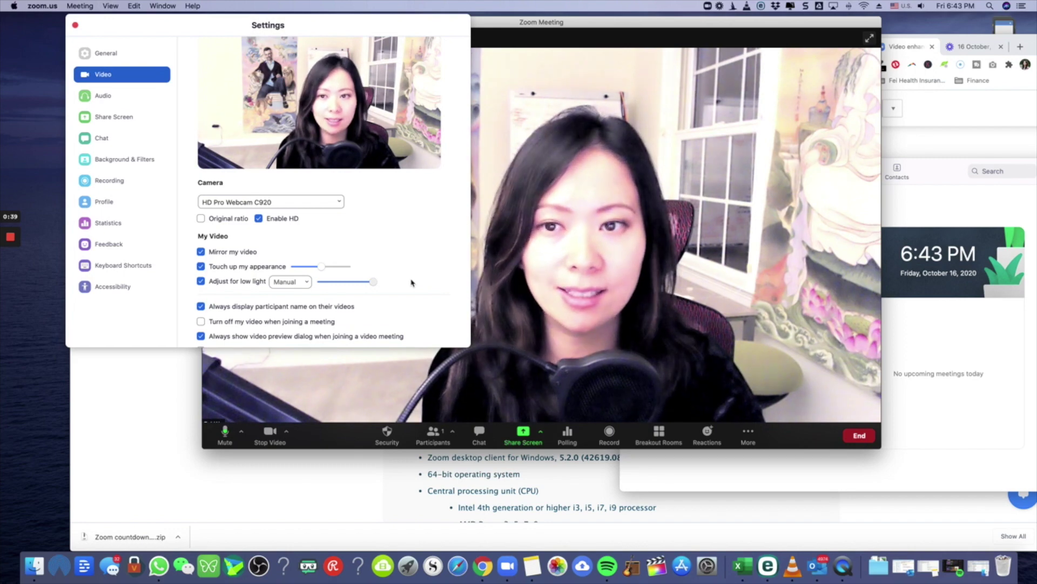
{"action": "left_click_drag", "start_coordinate": [374, 282], "coordinate": [410, 286]}
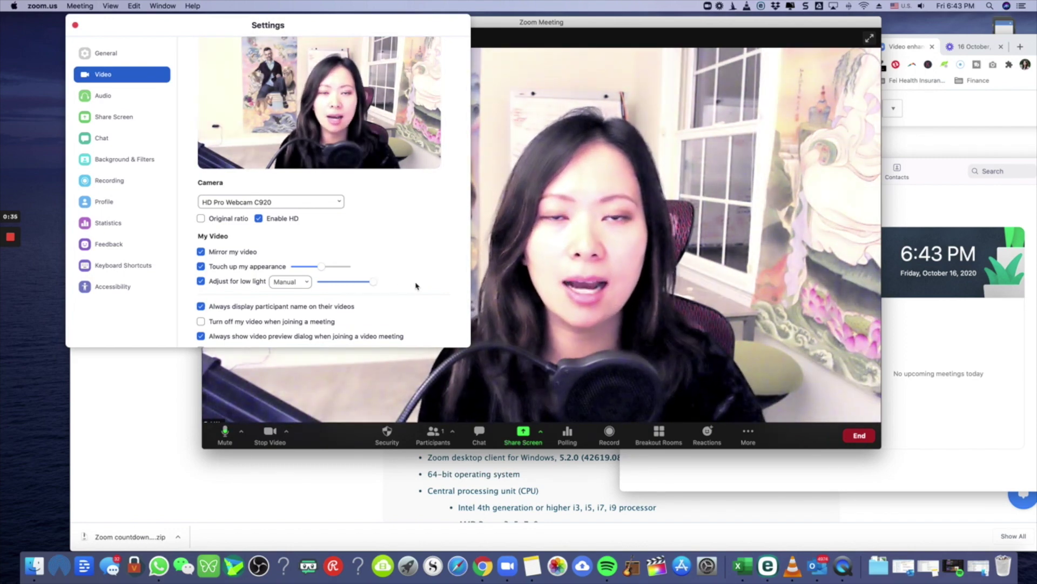
{"action": "left_click_drag", "start_coordinate": [393, 21], "coordinate": [307, 19]}
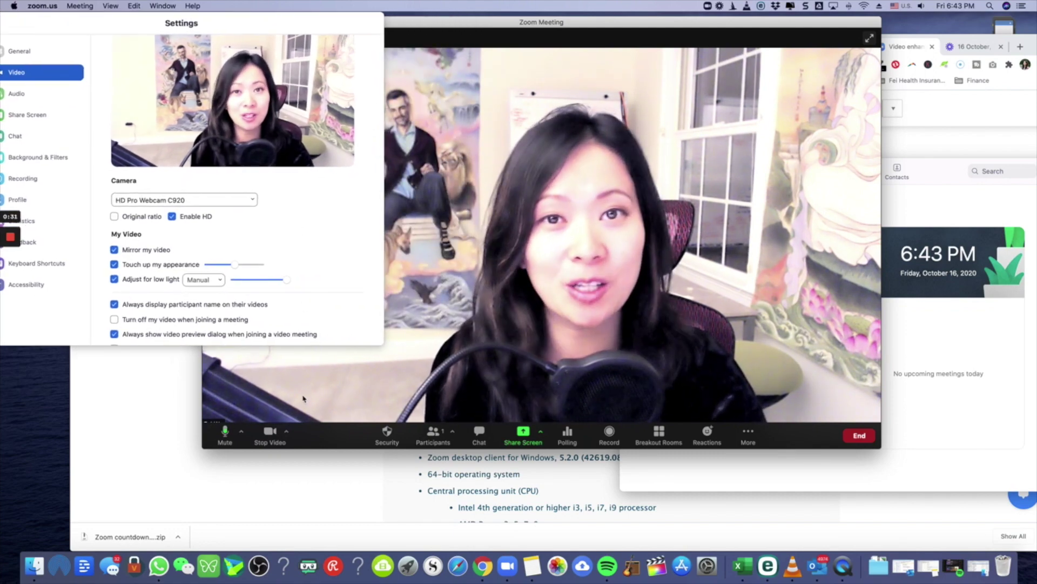
{"action": "left_click_drag", "start_coordinate": [286, 281], "coordinate": [257, 281]}
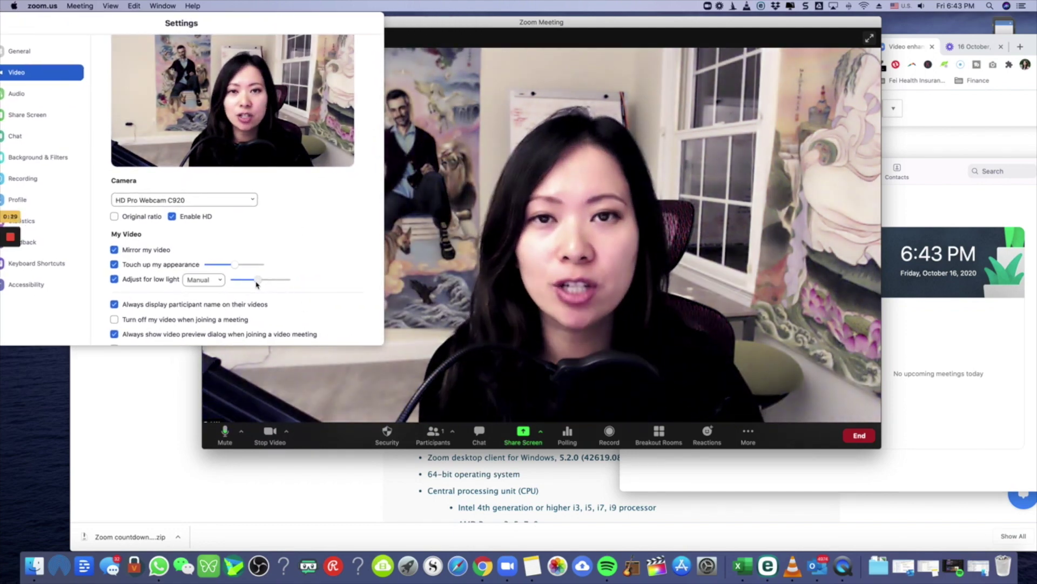